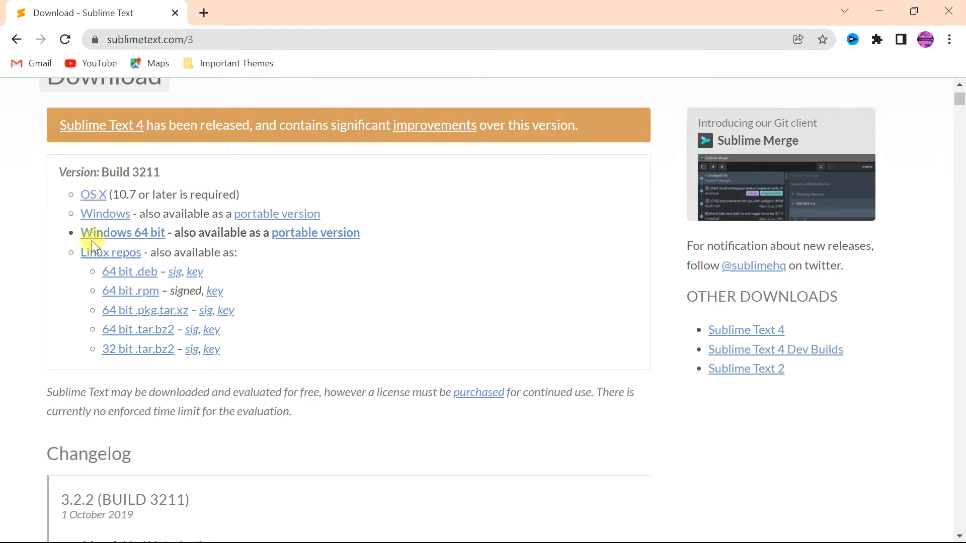
# Open the Windows system information page and check the PC's system type before returning to the download page
pyautogui.moveTo(53, 231); pyautogui.dragTo(119, 231)
pyautogui.click(61, 246)
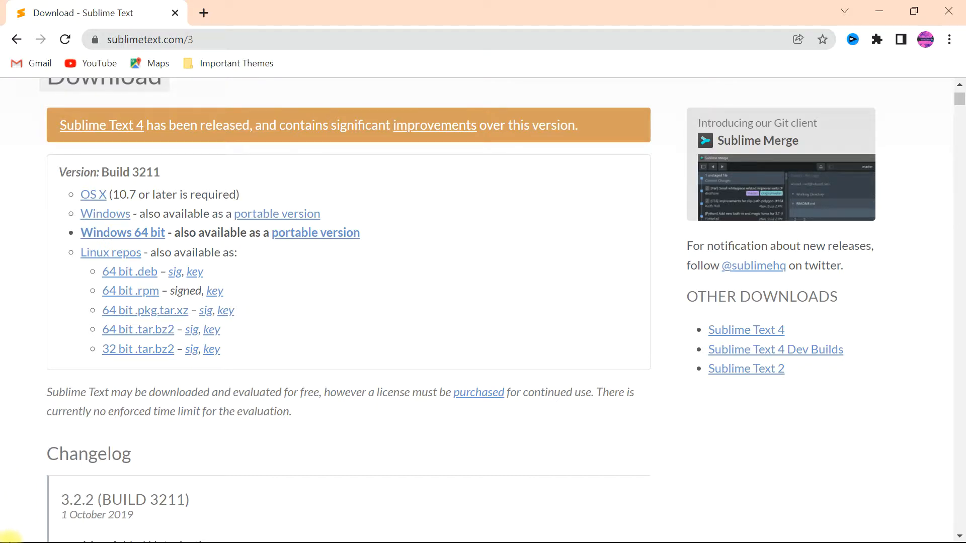
pyautogui.click(13, 532)
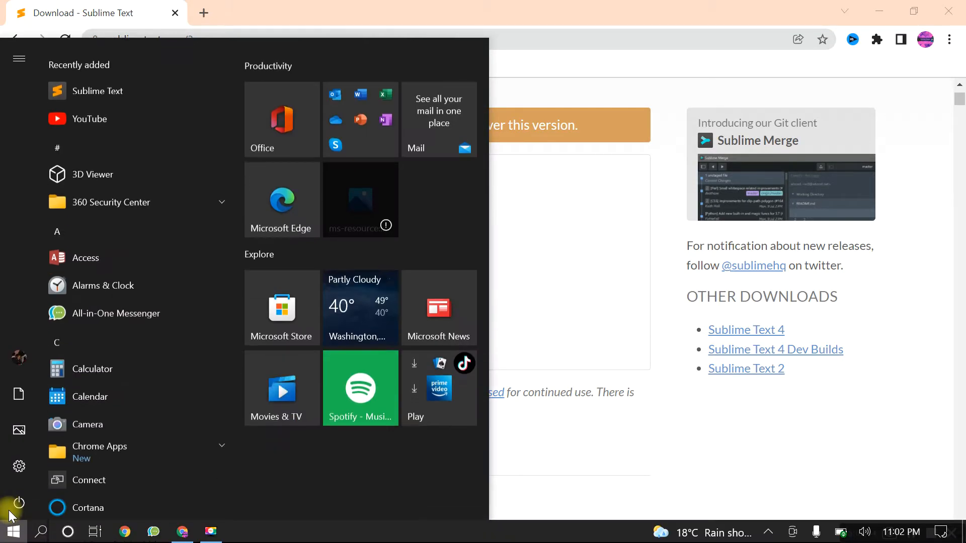
pyautogui.click(13, 532)
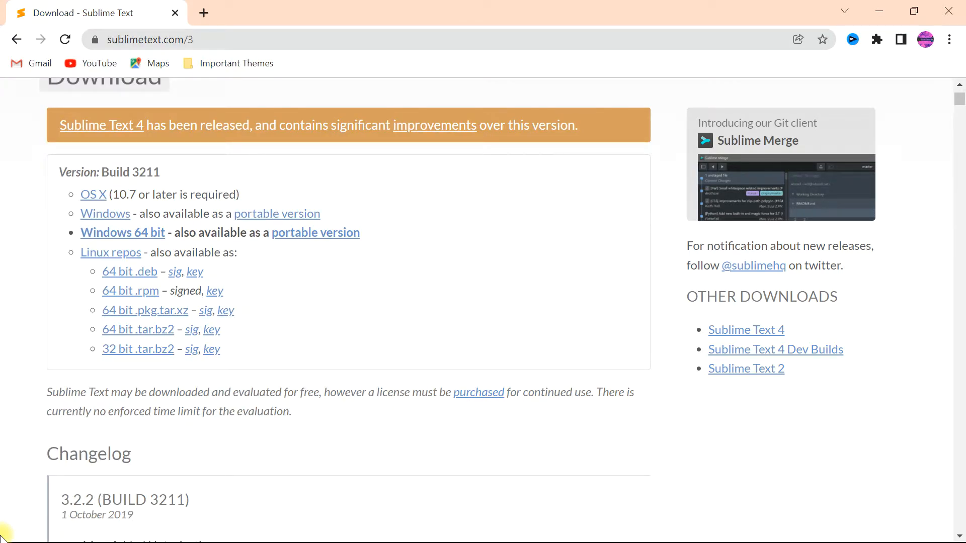
pyautogui.click(2, 537)
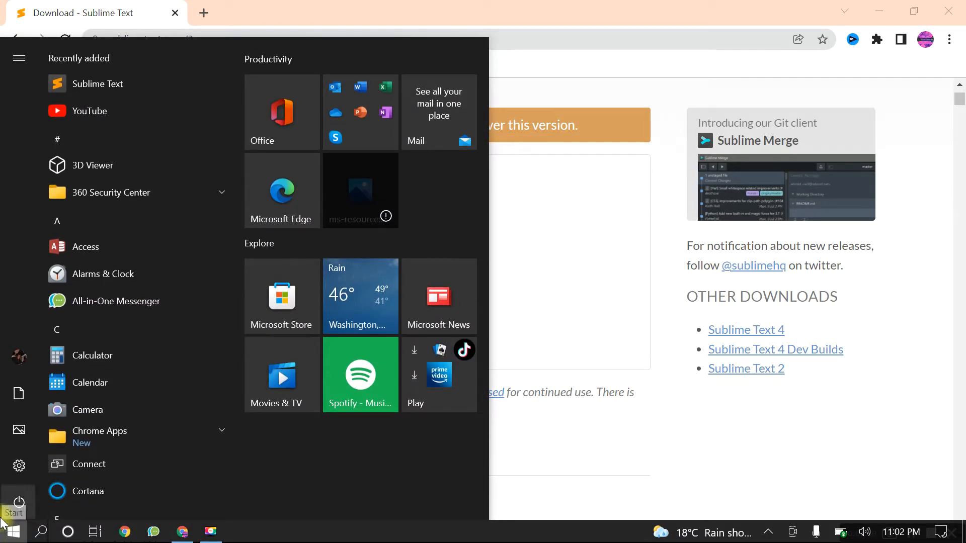
pyautogui.rightClick(15, 539)
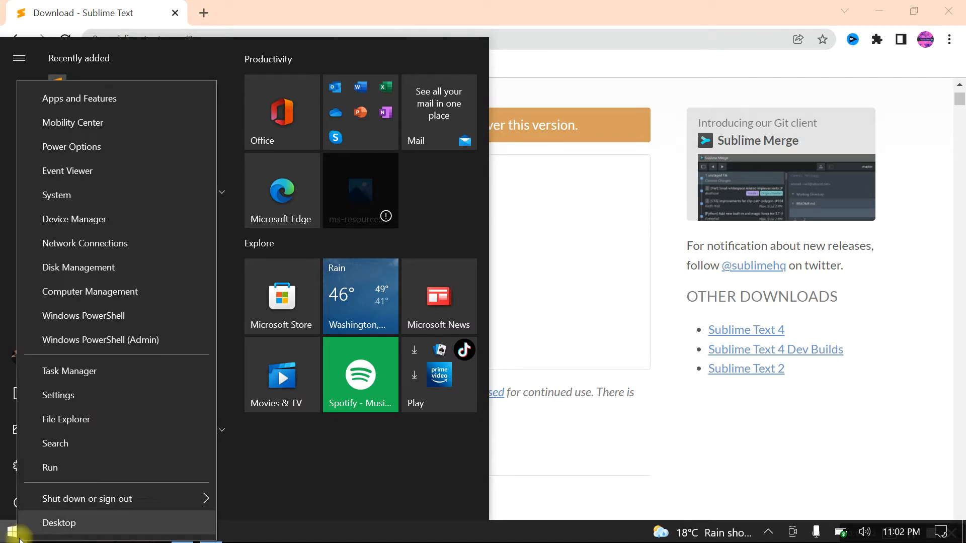
pyautogui.click(56, 195)
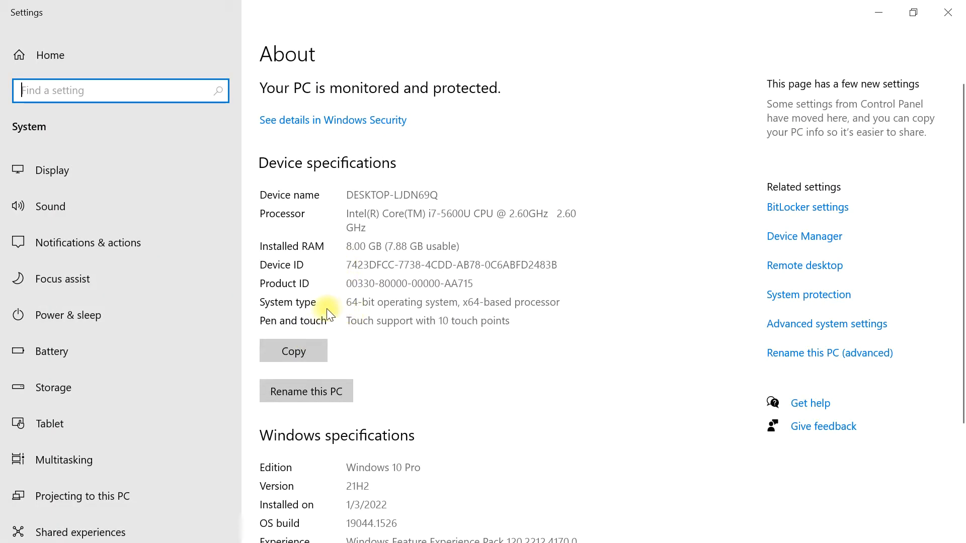
pyautogui.click(344, 301)
pyautogui.moveTo(348, 301); pyautogui.dragTo(567, 300)
pyautogui.click(948, 12)
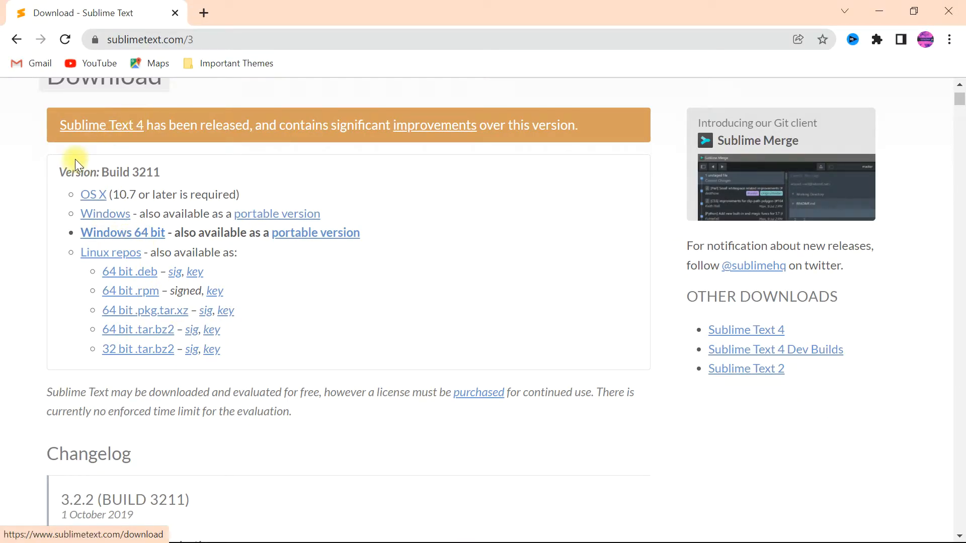
# Go to the Sublime Text 4 download page and download the Windows version
pyautogui.scroll(2, 958, 97)
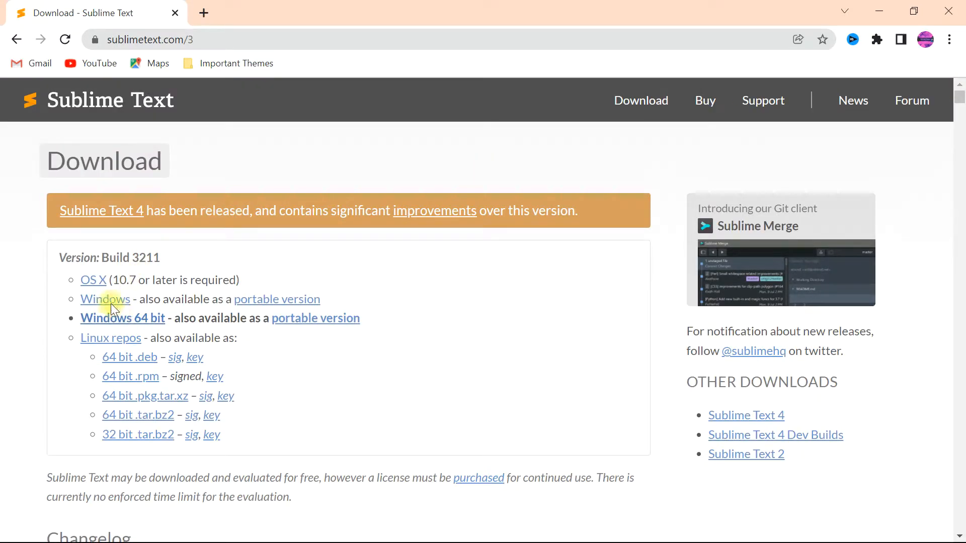
pyautogui.click(103, 211)
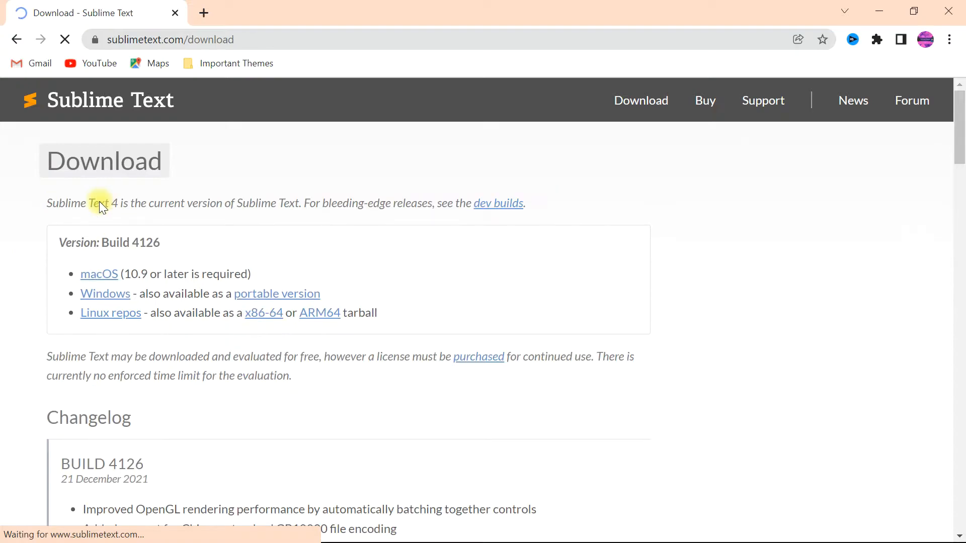
pyautogui.click(110, 301)
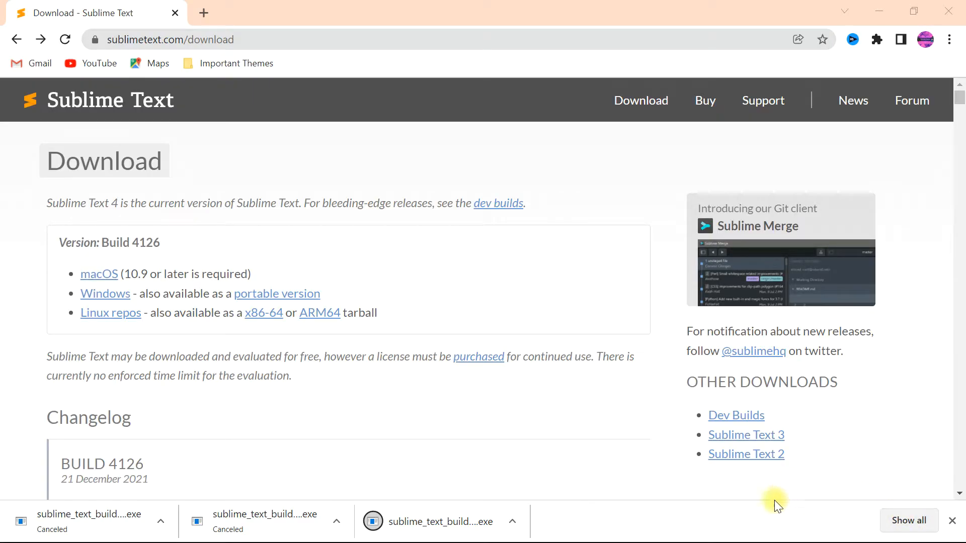
# Show the downloading Sublime Text installer in its folder and refresh the folder's contents
pyautogui.click(513, 524)
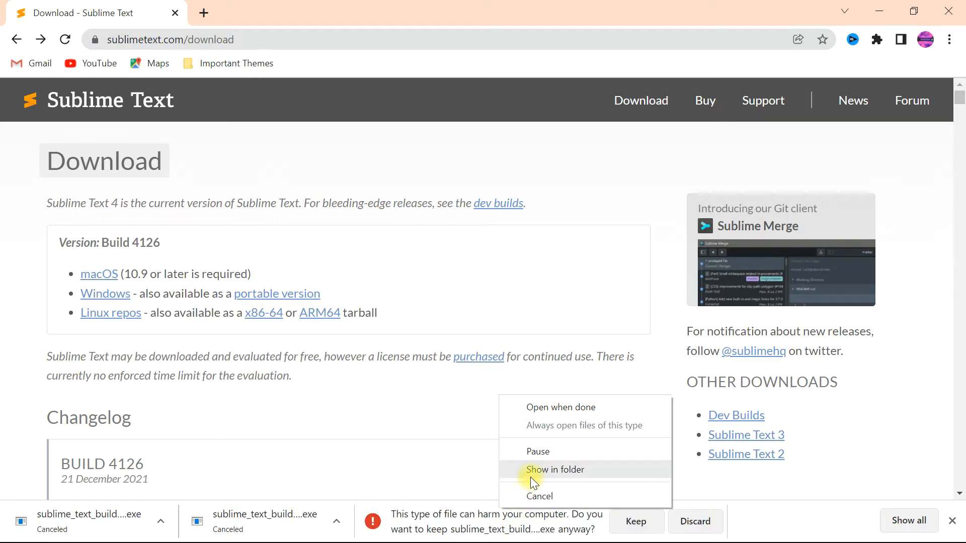
pyautogui.click(550, 470)
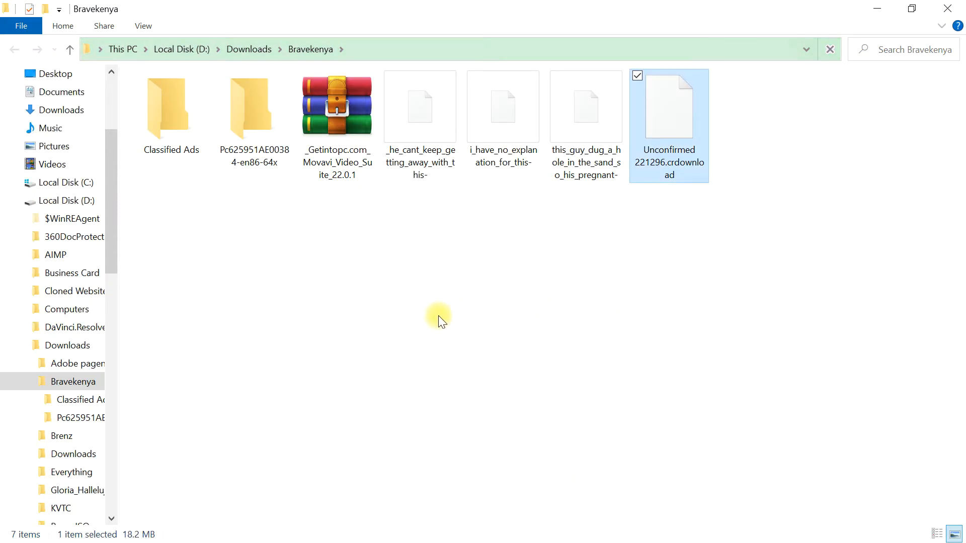
pyautogui.click(502, 330)
pyautogui.rightClick(502, 330)
pyautogui.click(388, 338)
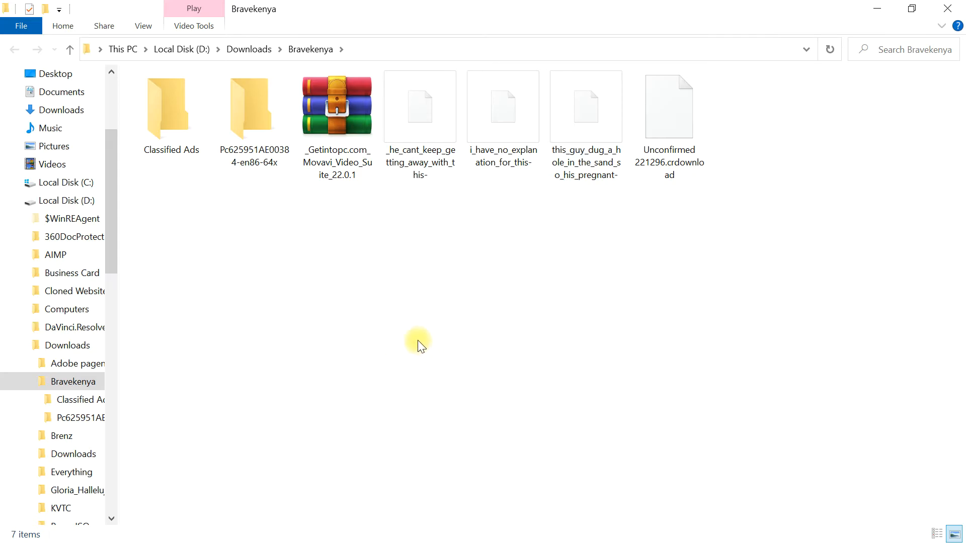
pyautogui.rightClick(346, 292)
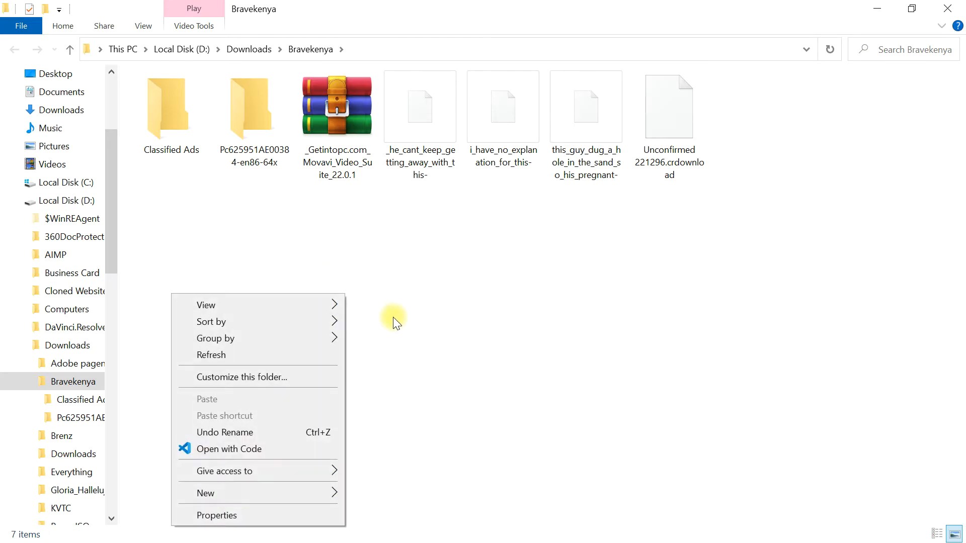
pyautogui.press('Escape')
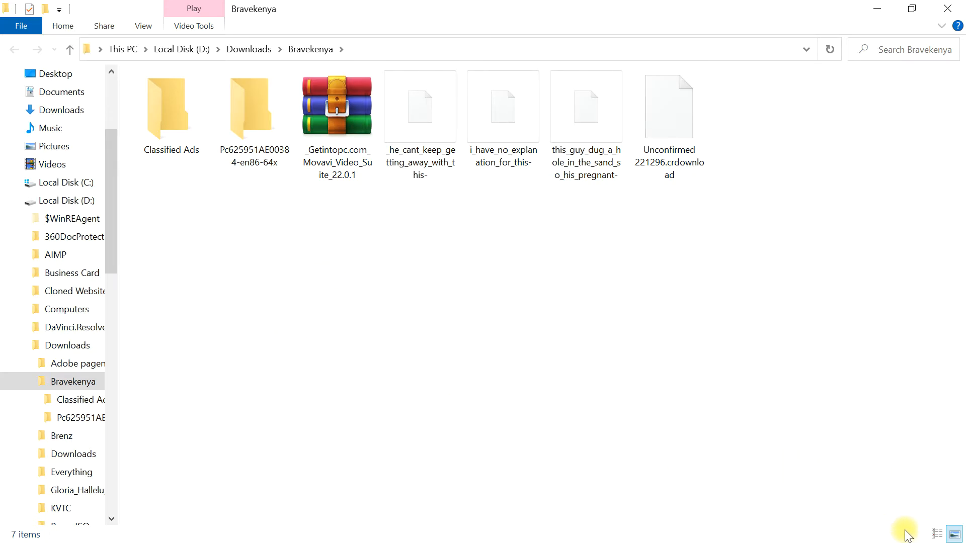
pyautogui.click(729, 263)
pyautogui.rightClick(722, 248)
pyautogui.click(677, 323)
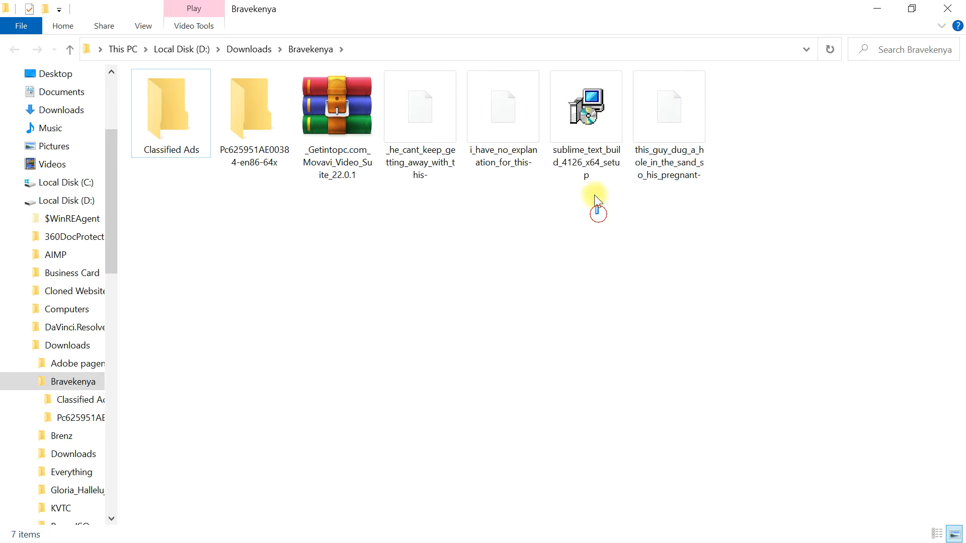
# Run sublime_text_build_4126_x64_setup and install Sublime Text with the "Add to explorer context menu" task, then finish the setup wizard
pyautogui.click(582, 111)
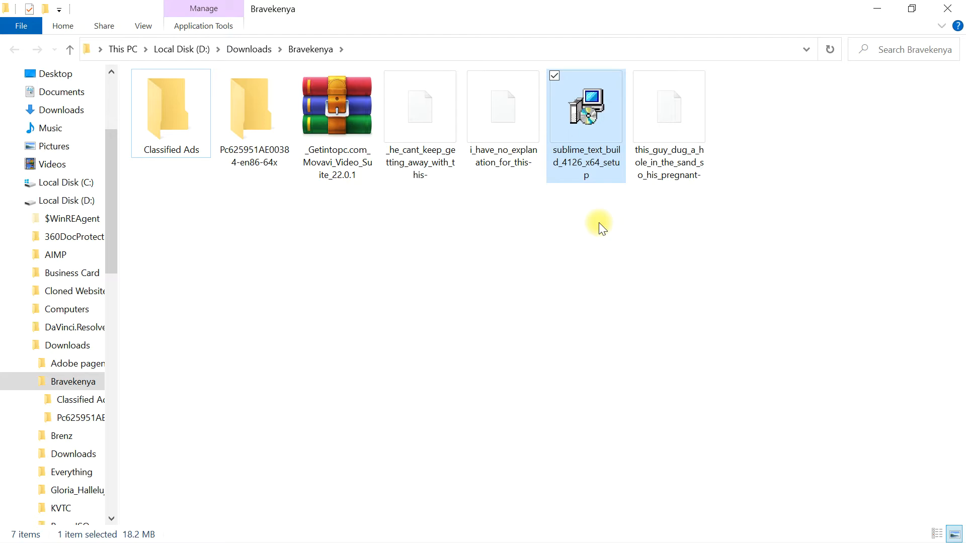
pyautogui.rightClick(458, 234)
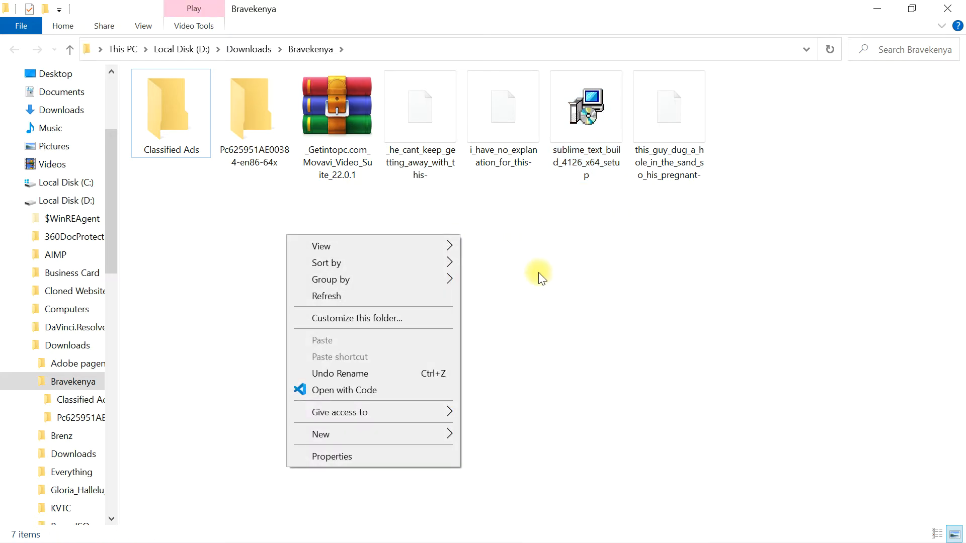
pyautogui.click(400, 296)
pyautogui.click(582, 111)
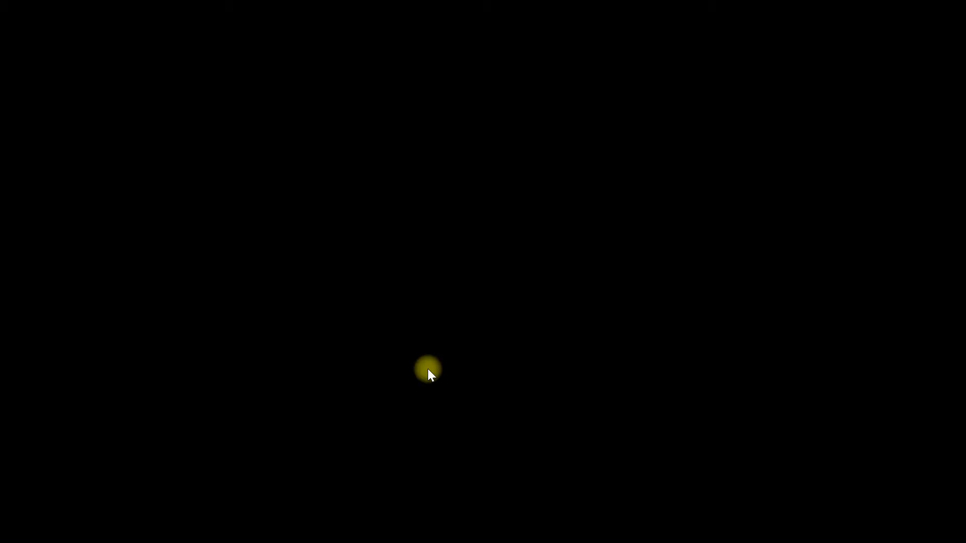
pyautogui.click(428, 369)
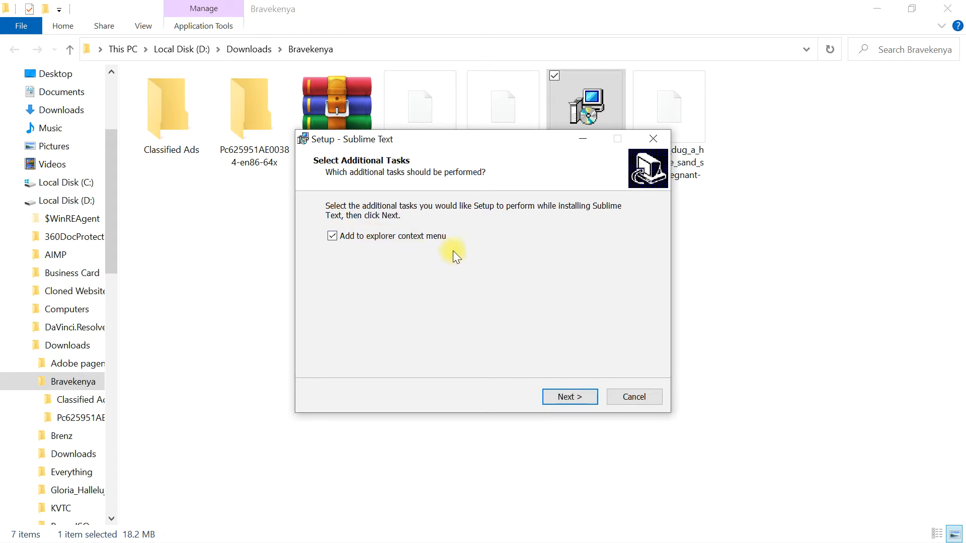
pyautogui.click(572, 396)
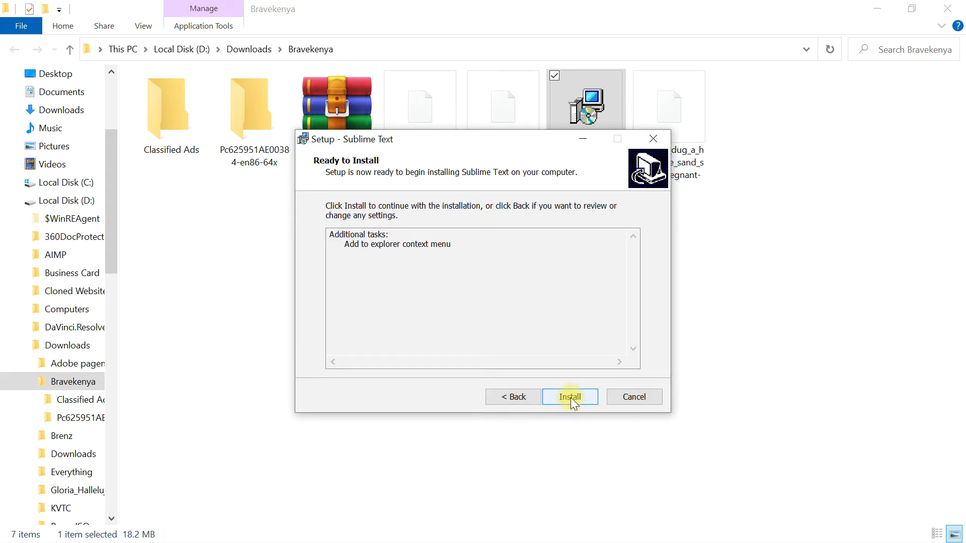
pyautogui.click(570, 397)
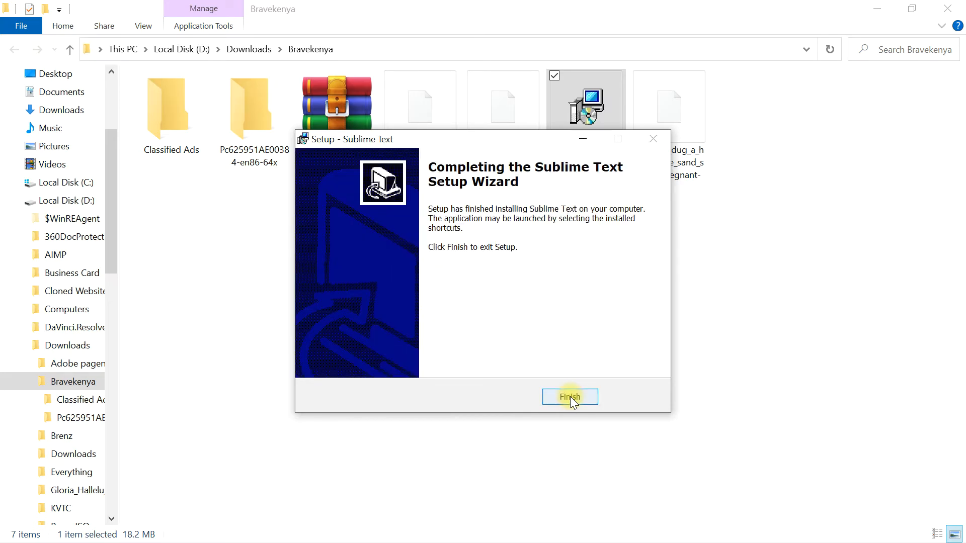
pyautogui.click(569, 396)
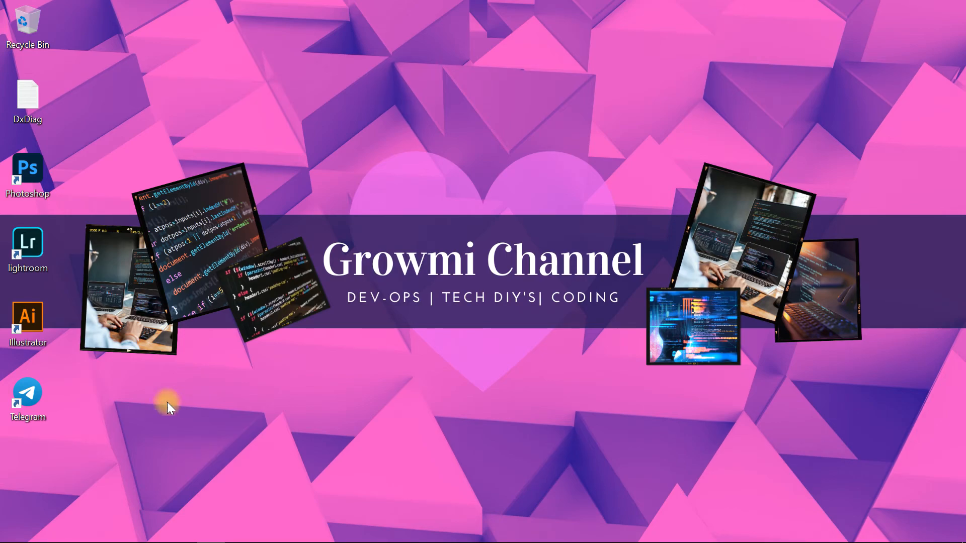
# Search Windows for "subli" and launch Sublime Text
pyautogui.moveTo(124, 541)
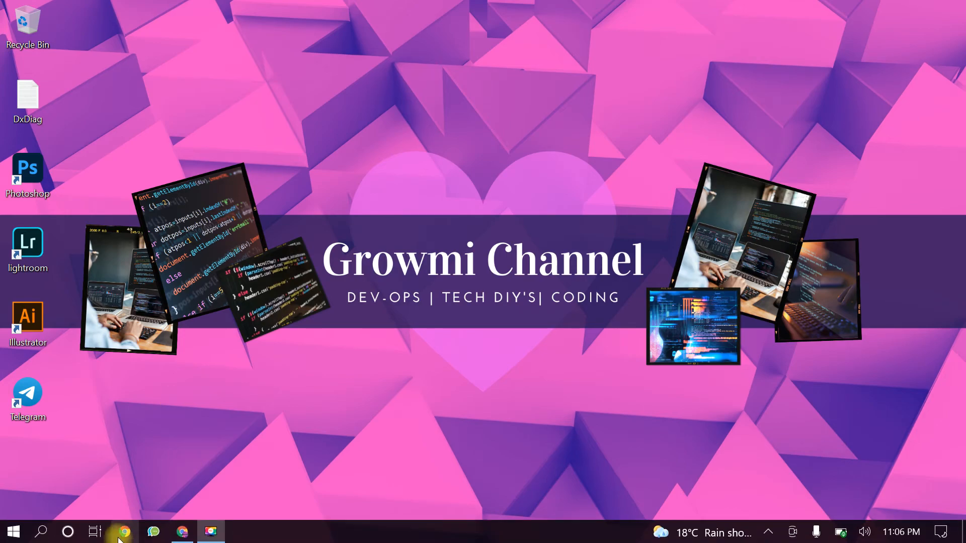
pyautogui.click(40, 530)
pyautogui.write('subli')
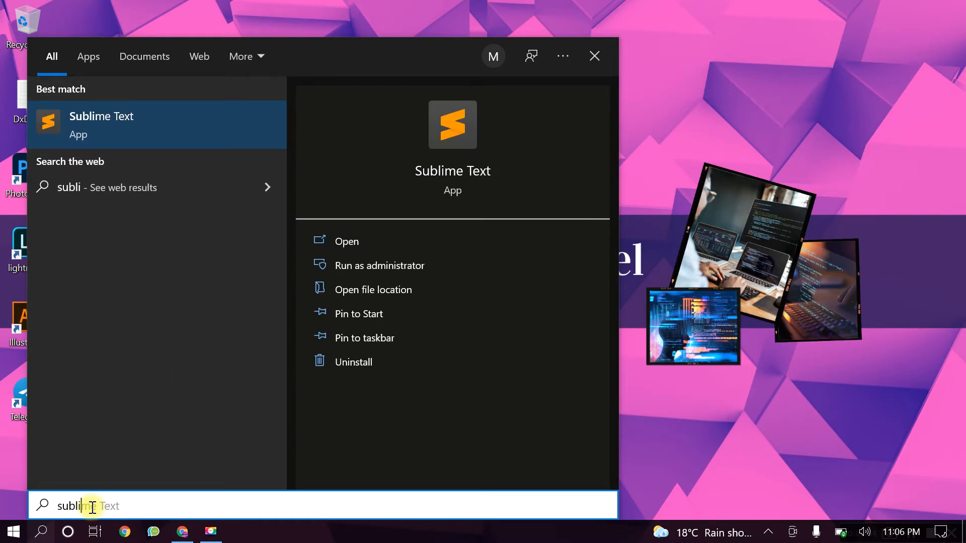
pyautogui.click(129, 129)
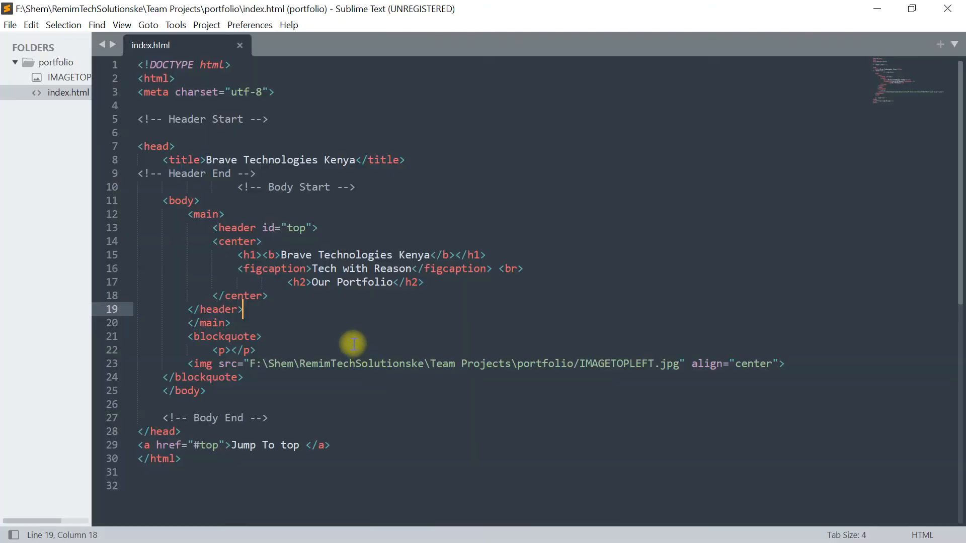
pyautogui.moveTo(140, 64); pyautogui.dragTo(146, 151)
pyautogui.click(380, 444)
pyautogui.click(214, 187)
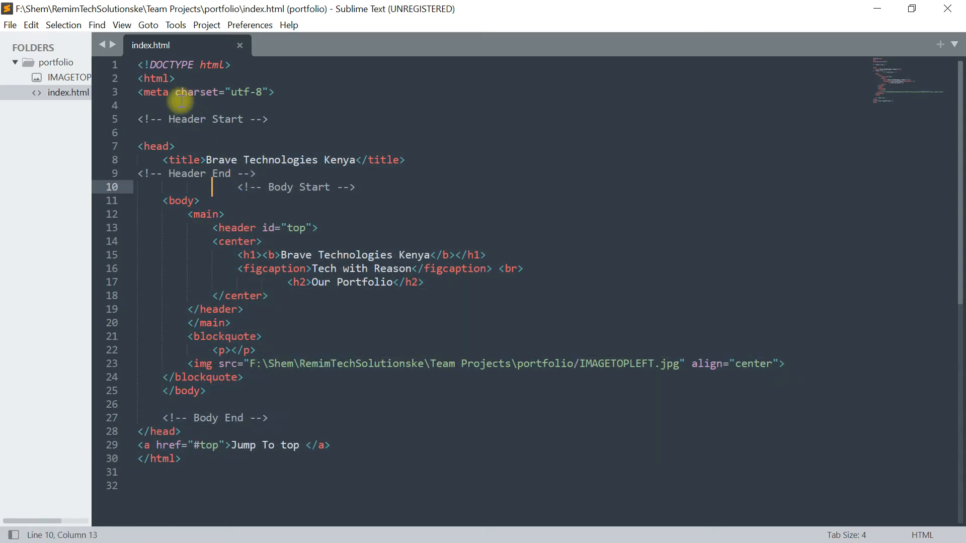
pyautogui.moveTo(137, 65); pyautogui.dragTo(176, 146)
pyautogui.click(299, 255)
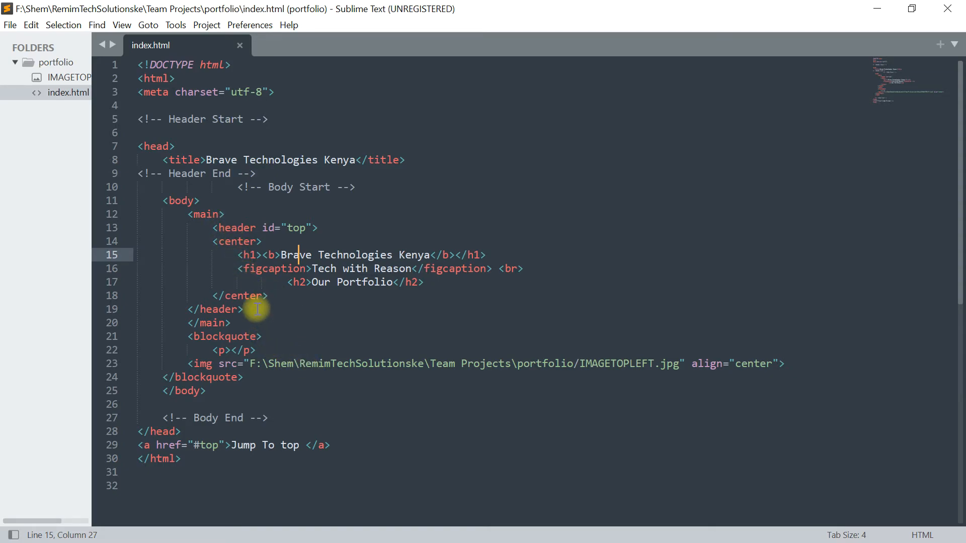
# Create a new file and save it as test1.html in the portfolio folder
pyautogui.click(10, 25)
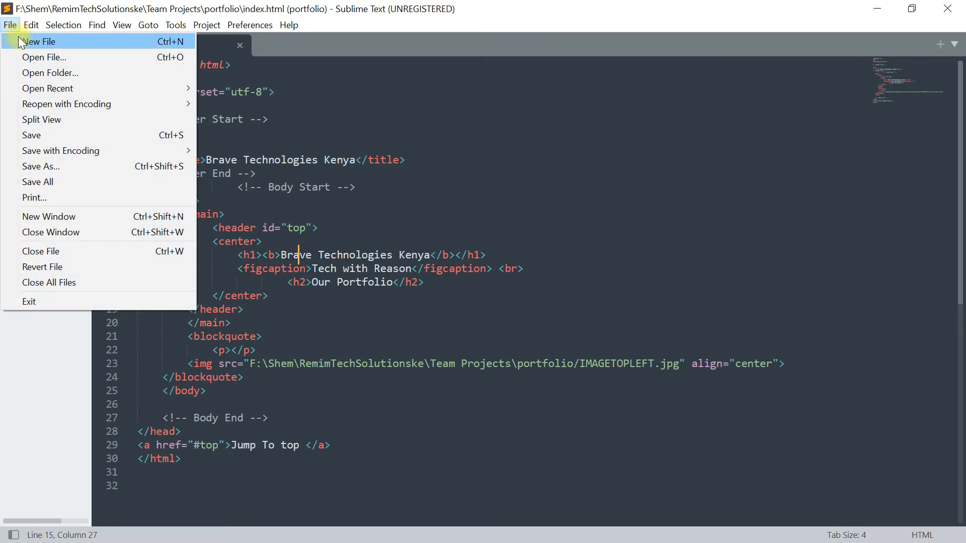
pyautogui.click(25, 40)
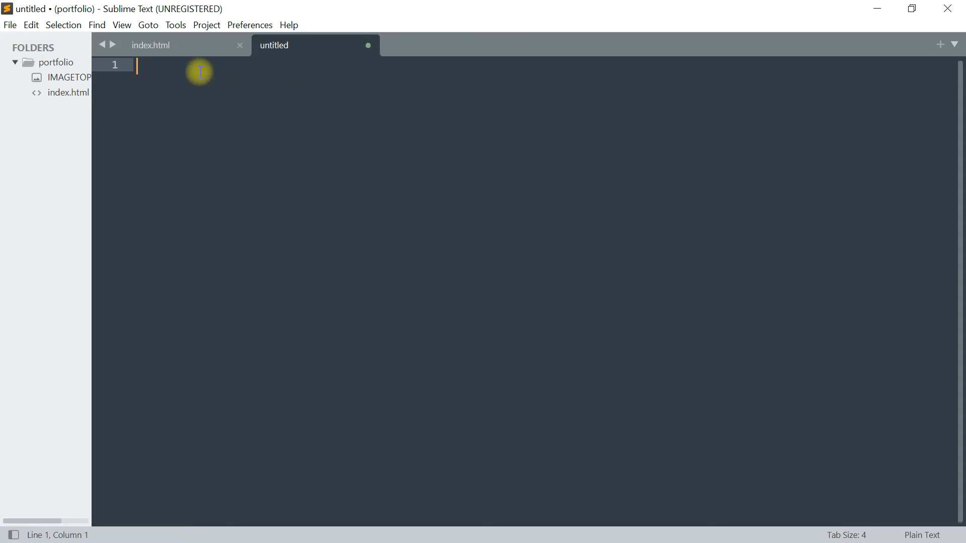
pyautogui.hotkey('ctrl', 's')
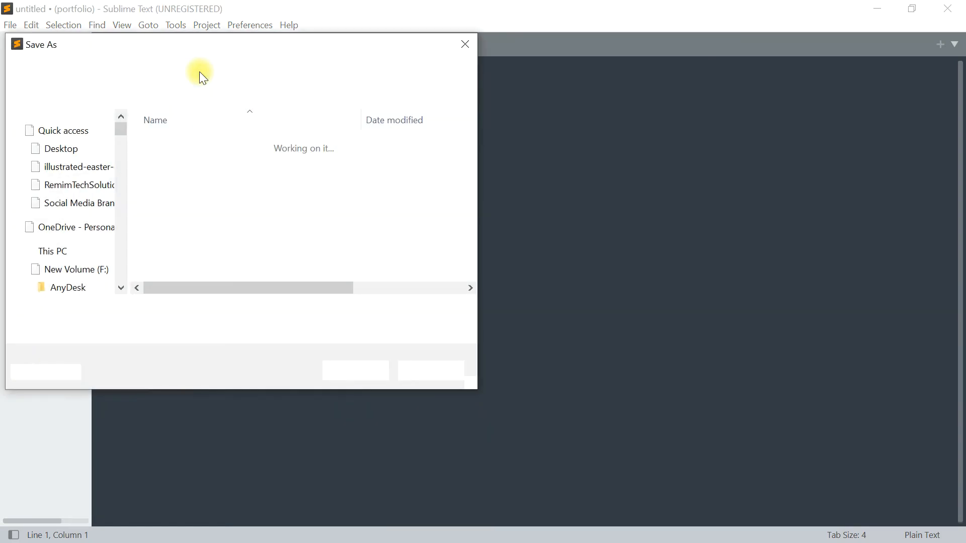
pyautogui.write('test1')
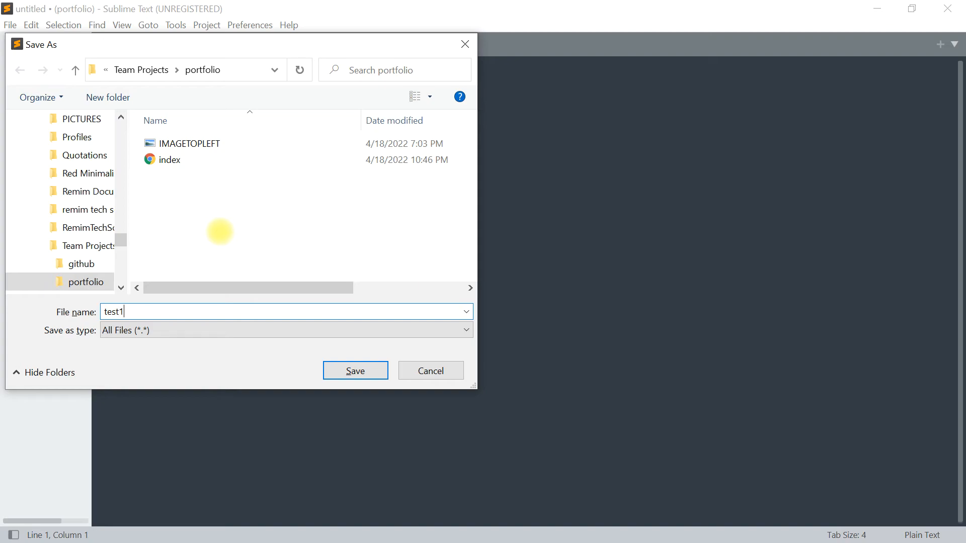
pyautogui.write('..hr=')
pyautogui.press('BackSpace')
pyautogui.press('BackSpace')
pyautogui.write('tml')
pyautogui.press('BackSpace')
pyautogui.press('Return')
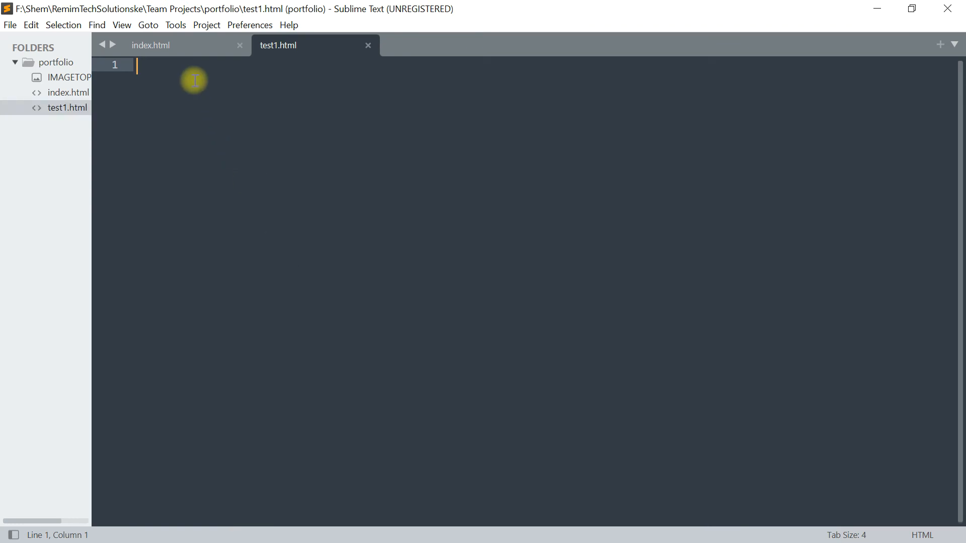
# Write the <!DOCTYPE html> declaration on line 1 of test1.html and start a tag with "<" on line 2
pyautogui.write('<d')
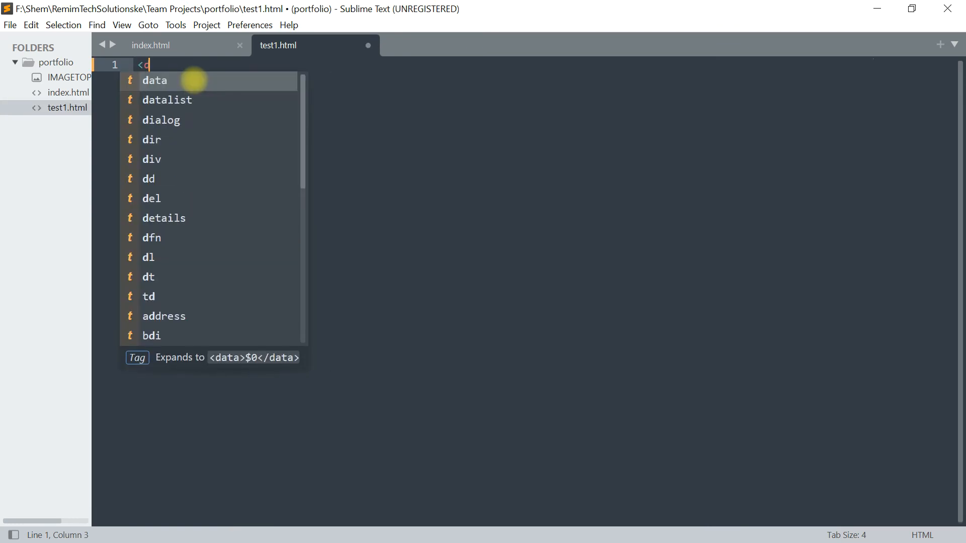
pyautogui.press('BackSpace')
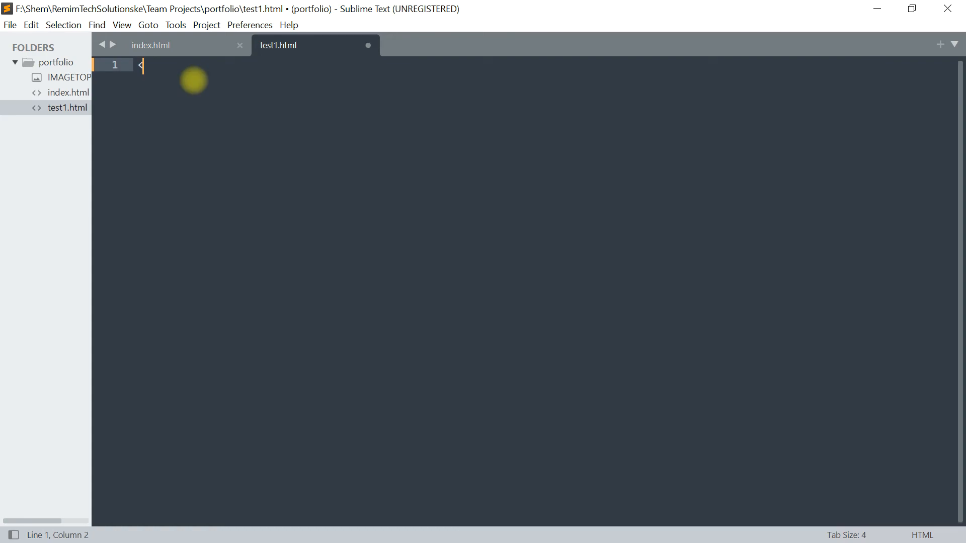
pyautogui.write('!DOCTYPE H')
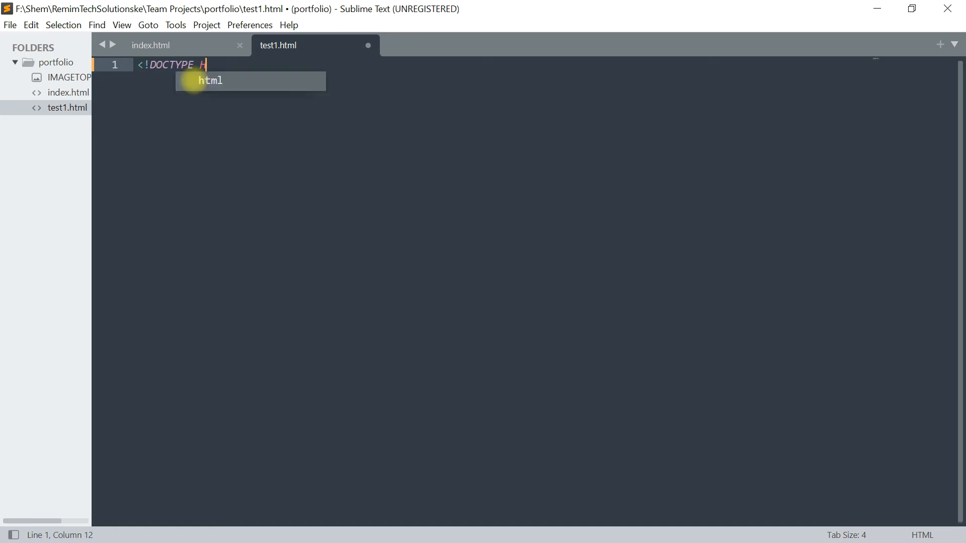
pyautogui.press('Return')
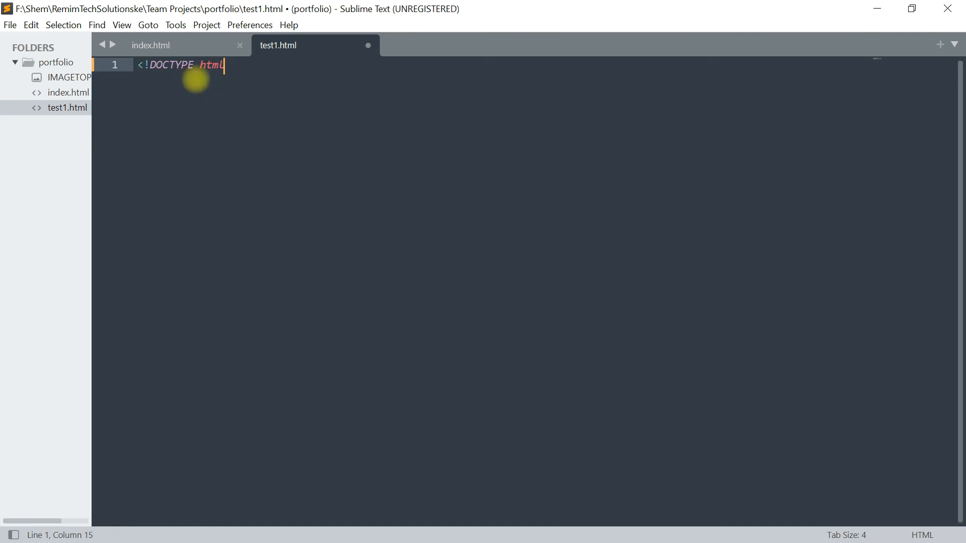
pyautogui.write('>')
pyautogui.press('Return')
pyautogui.write('<')
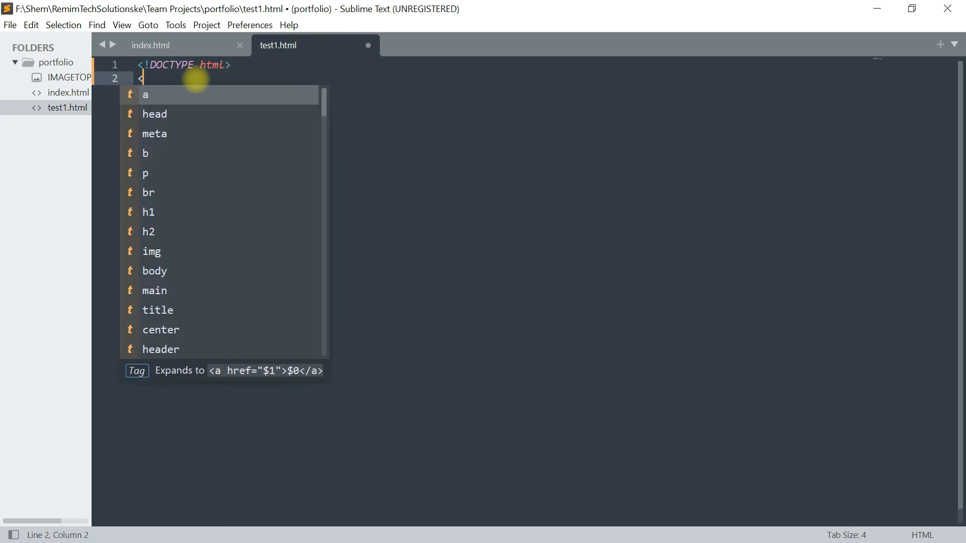
pyautogui.write('HTML>')
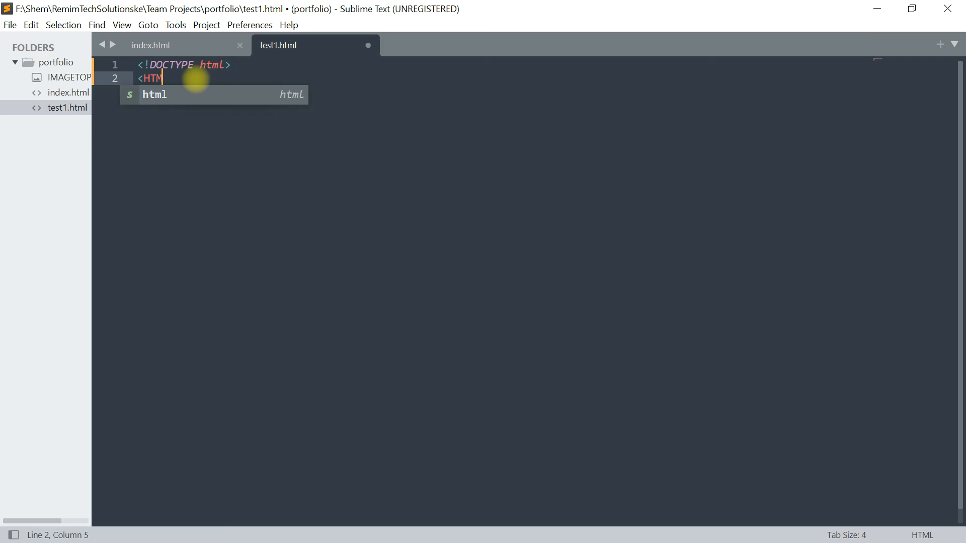
pyautogui.press('BackSpace')
pyautogui.press('BackSpace')
pyautogui.press('BackSpace')
pyautogui.press('BackSpace')
pyautogui.press('BackSpace')
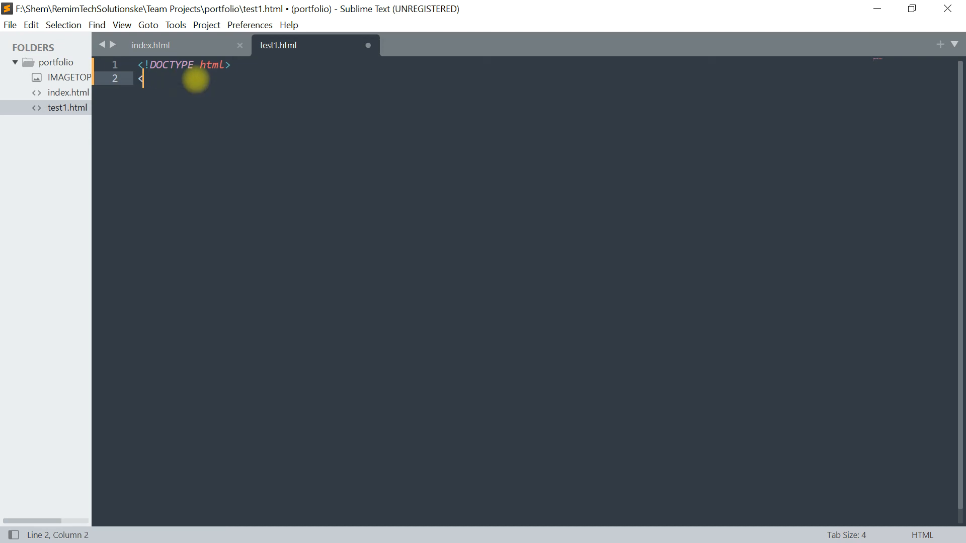
# Complete the line 2 tag with the html snippet to insert the full HTML page skeleton
pyautogui.write('ht')
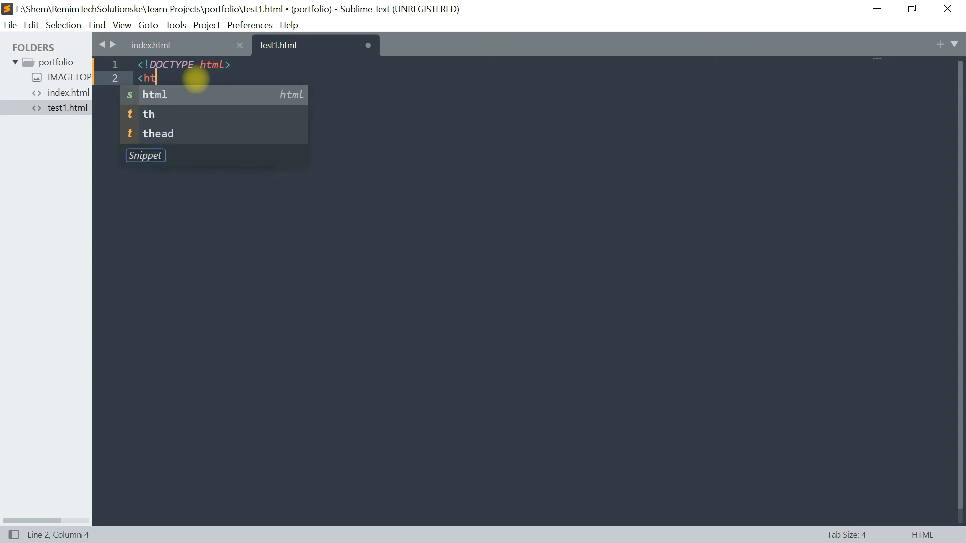
pyautogui.press('Return')
pyautogui.click(243, 133)
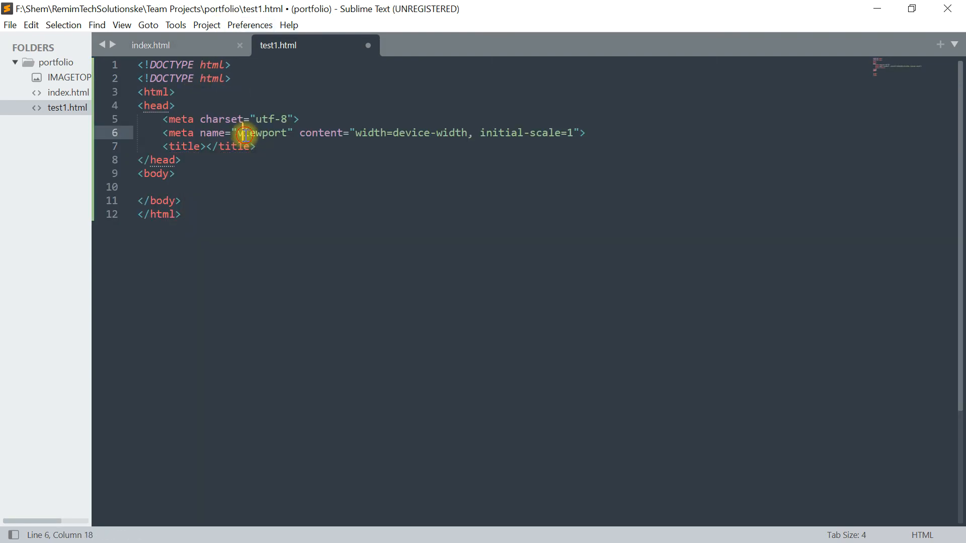
# Examine the inserted page skeleton, from the title element to the whole html block with its head and body
pyautogui.click(204, 145)
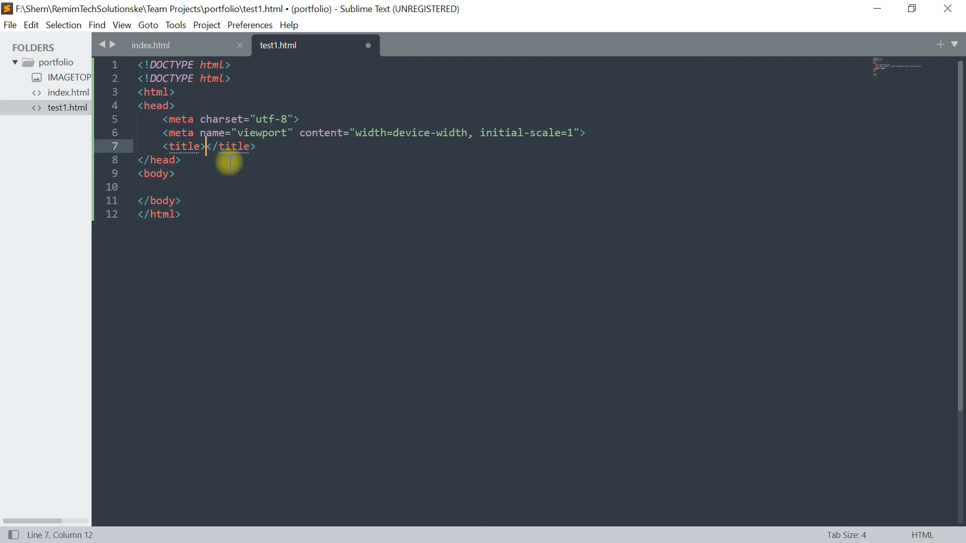
pyautogui.press('Down')
pyautogui.press('Down')
pyautogui.press('Down')
pyautogui.press('Down')
pyautogui.press('Down')
pyautogui.hotkey('shift', 'Up')
pyautogui.moveTo(202, 172); pyautogui.dragTo(176, 93)
pyautogui.click(186, 122)
pyautogui.click(195, 225)
pyautogui.moveTo(179, 204); pyautogui.dragTo(144, 96)
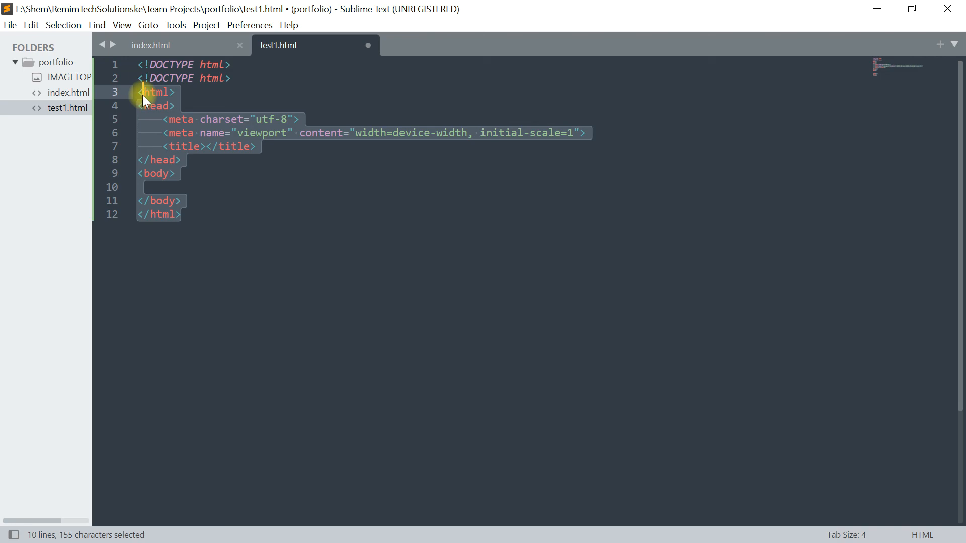
# Delete the duplicate <!DOCTYPE html> declaration on line 1 together with its leftover empty line
pyautogui.moveTo(239, 65); pyautogui.dragTo(134, 68)
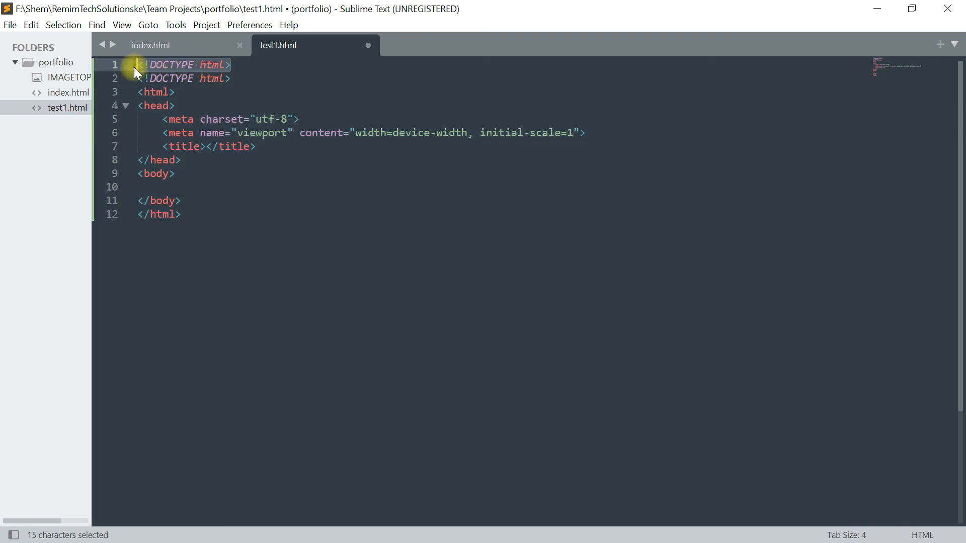
pyautogui.press('BackSpace')
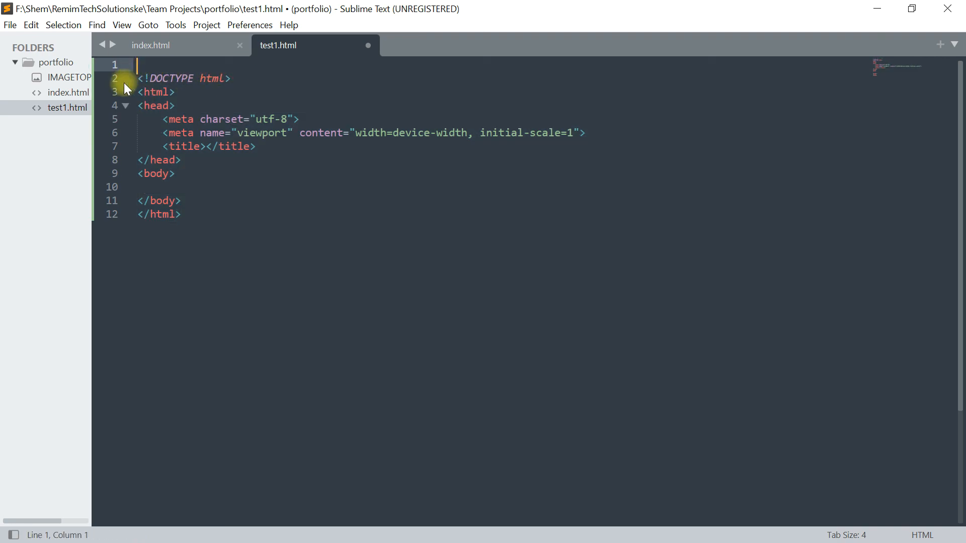
pyautogui.click(143, 79)
pyautogui.press('Left')
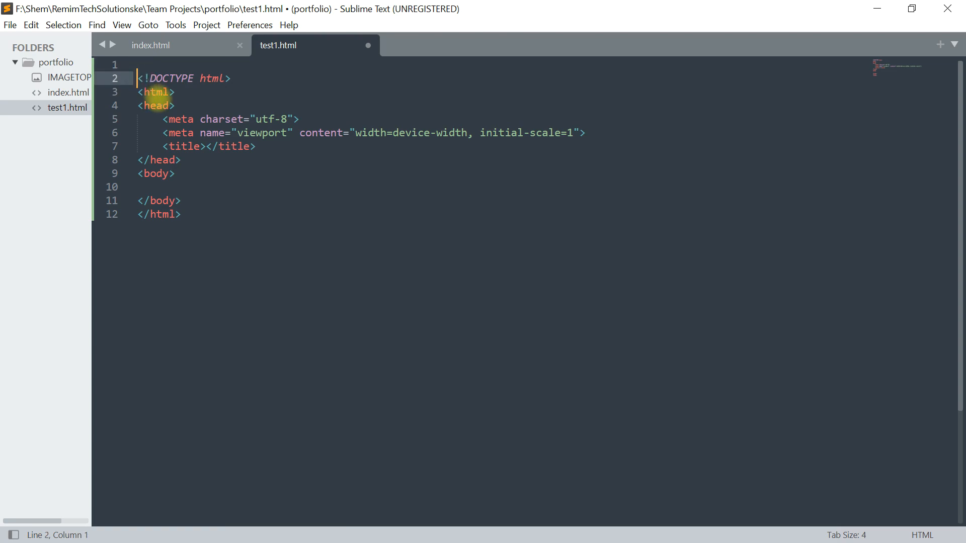
pyautogui.press('BackSpace')
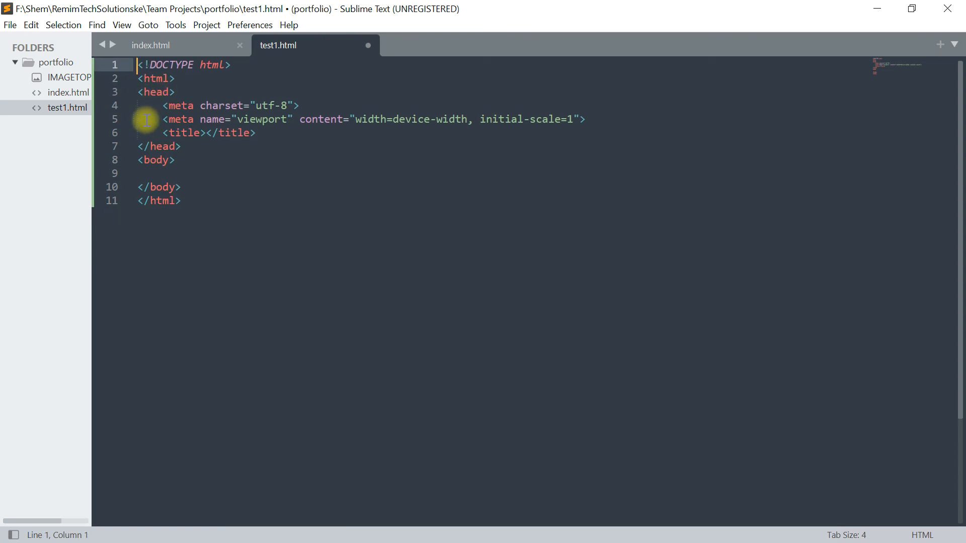